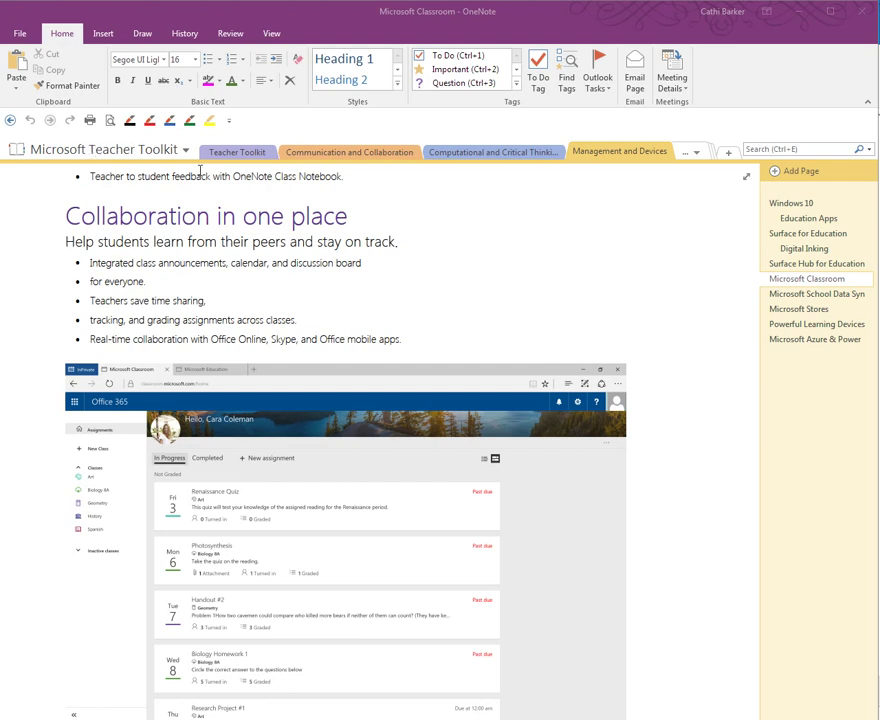
Step: Use the notebook dropdown to switch to Personal, then back to Microsoft Teacher Toolkit
click(236, 133)
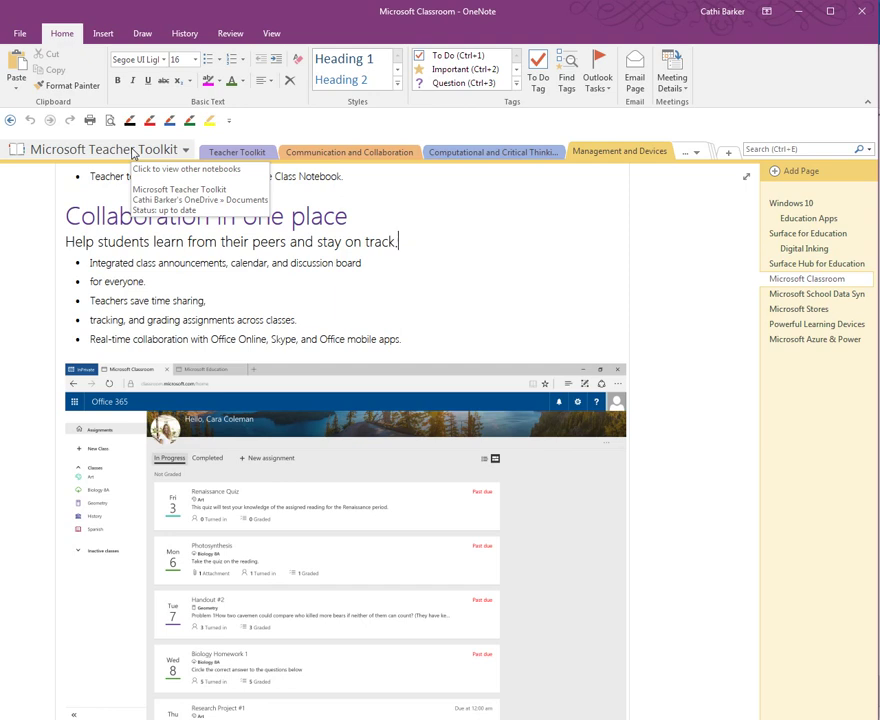
click(184, 150)
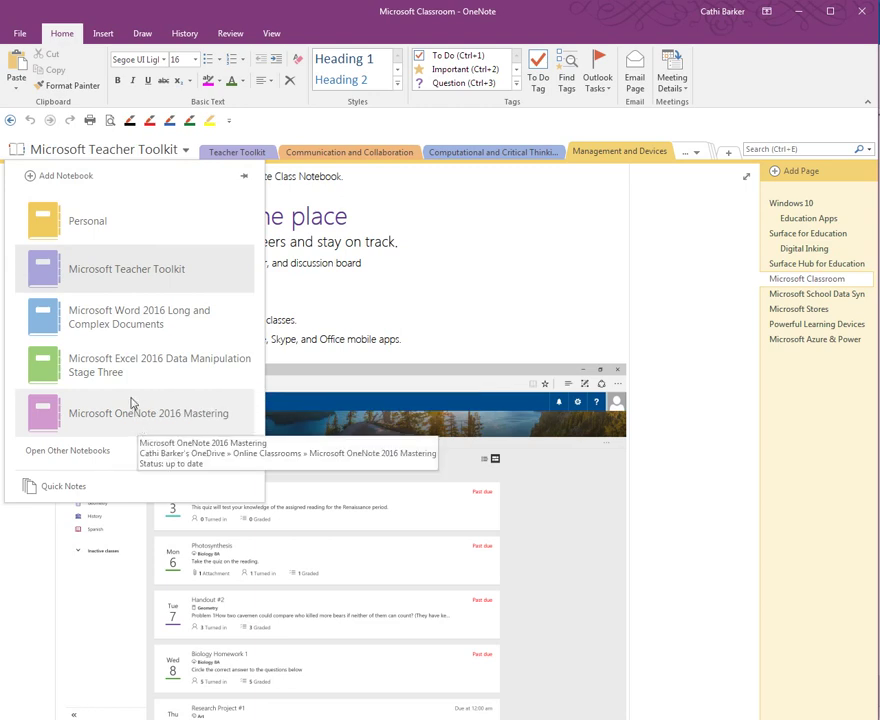
click(118, 229)
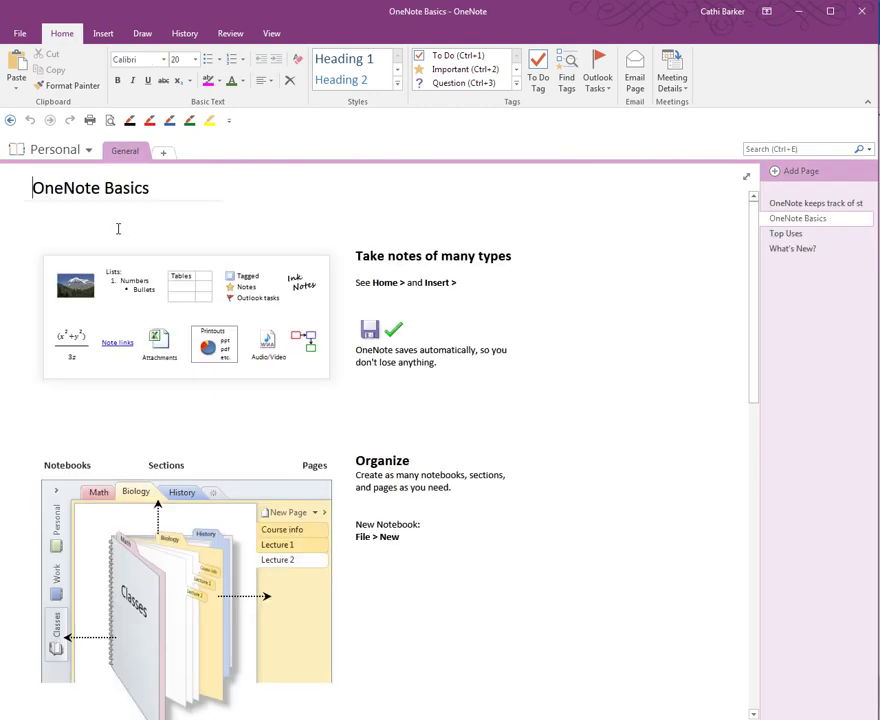
click(89, 151)
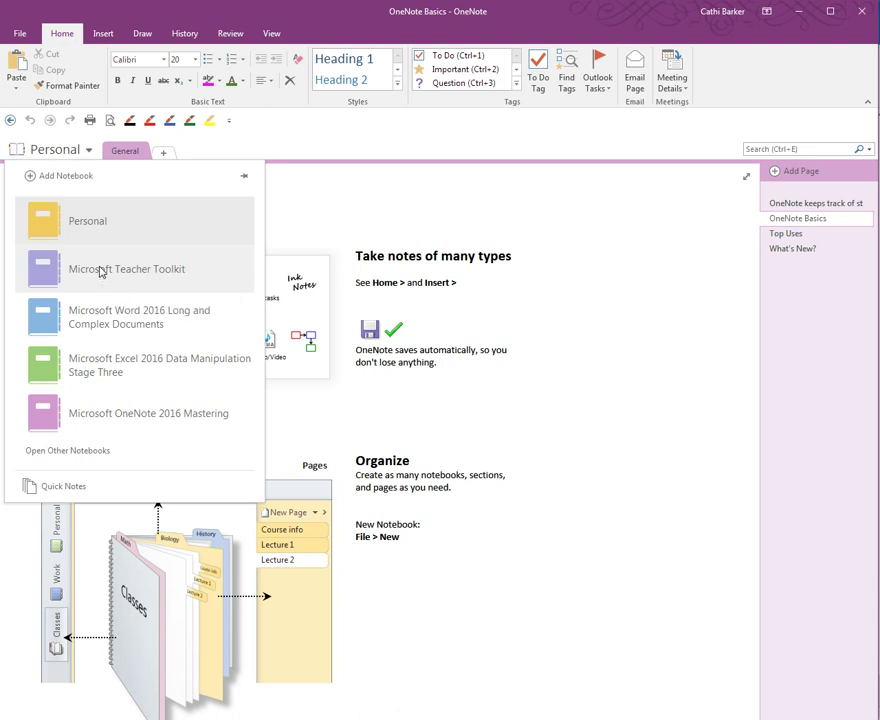
click(101, 270)
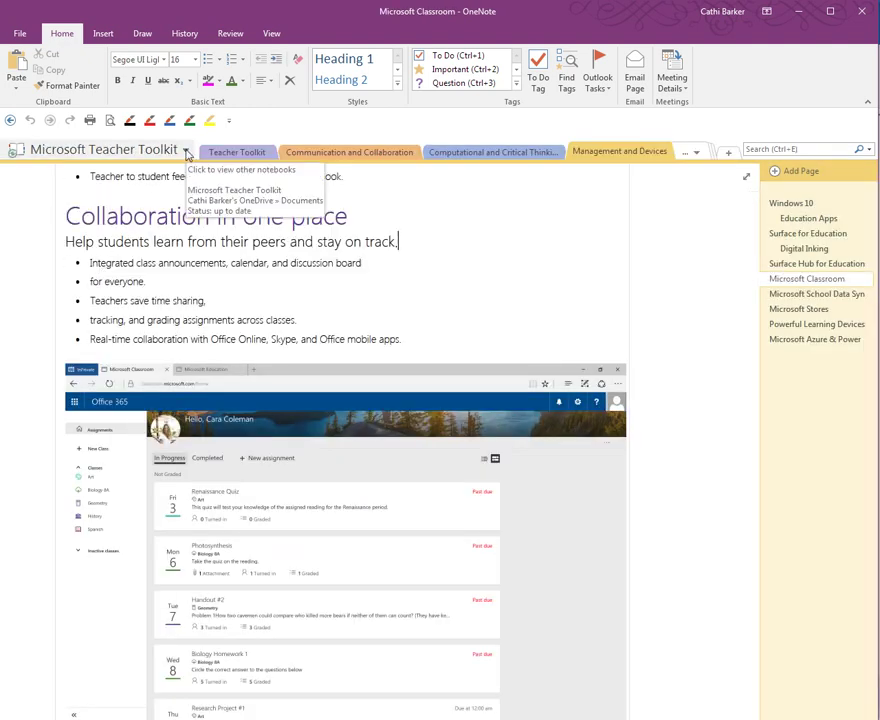
Step: Pin the Notebook pane beside the page and toggle between Personal and Microsoft Teacher Toolkit, ending in Teacher Toolkit
click(186, 152)
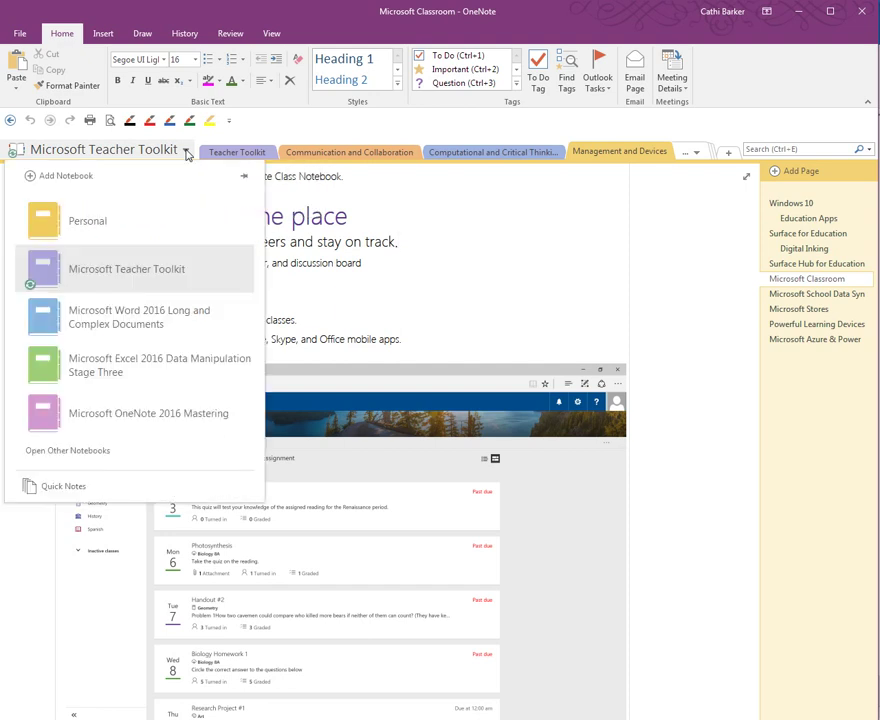
click(244, 178)
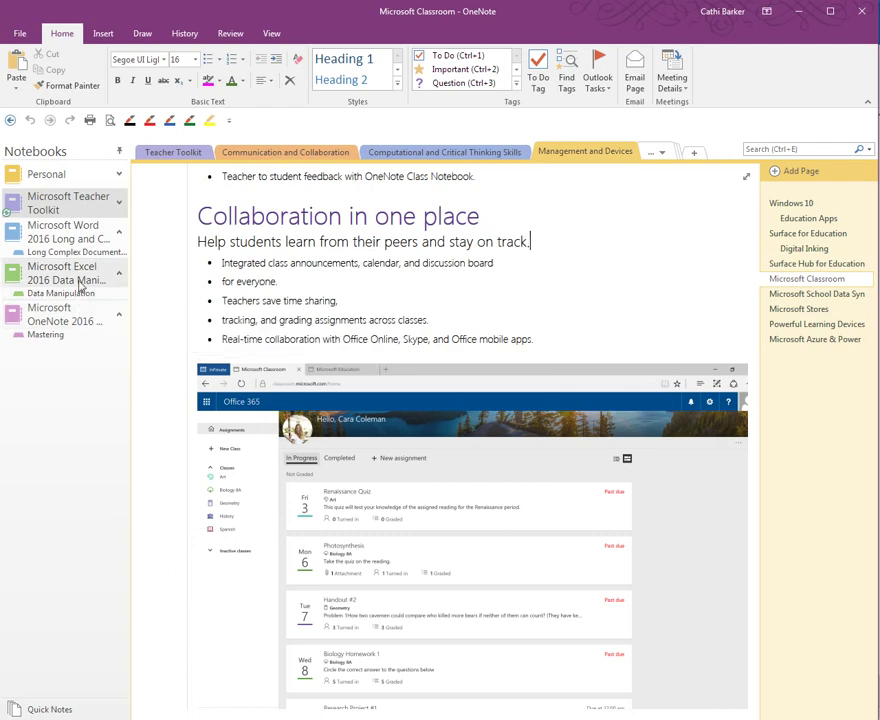
click(63, 176)
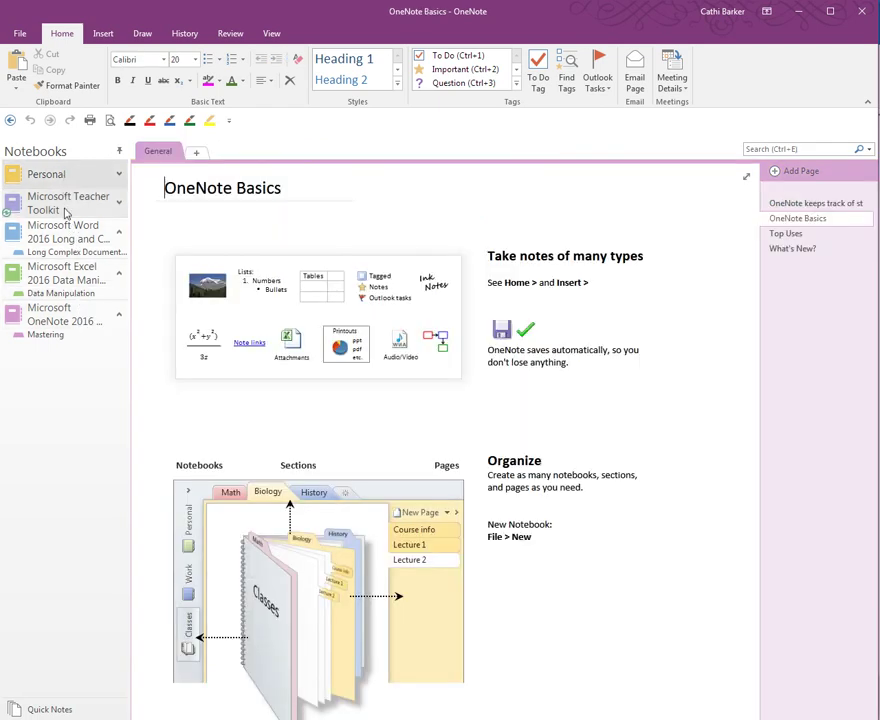
click(60, 201)
click(66, 180)
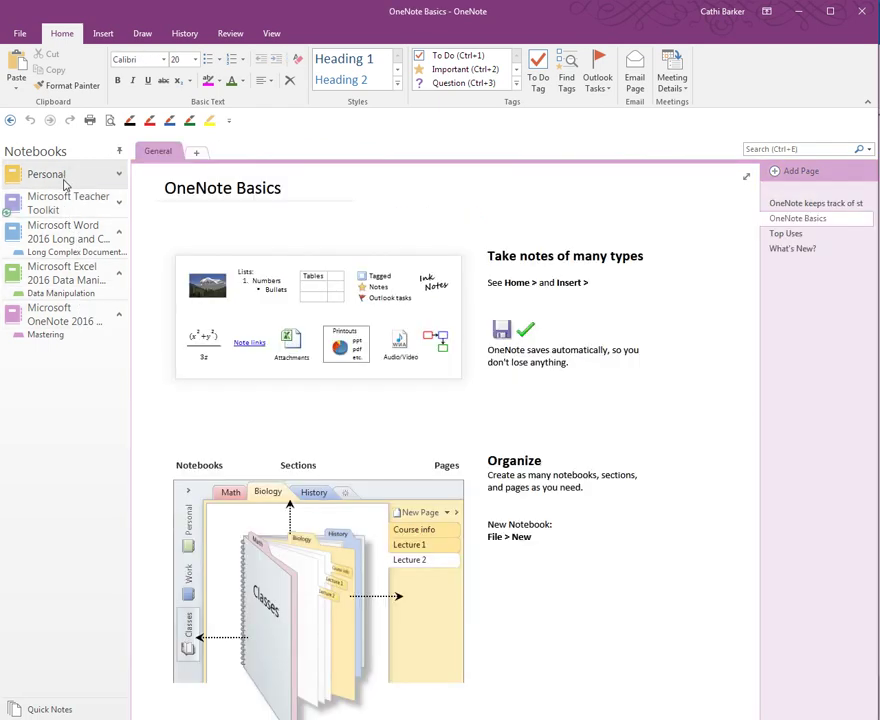
click(65, 206)
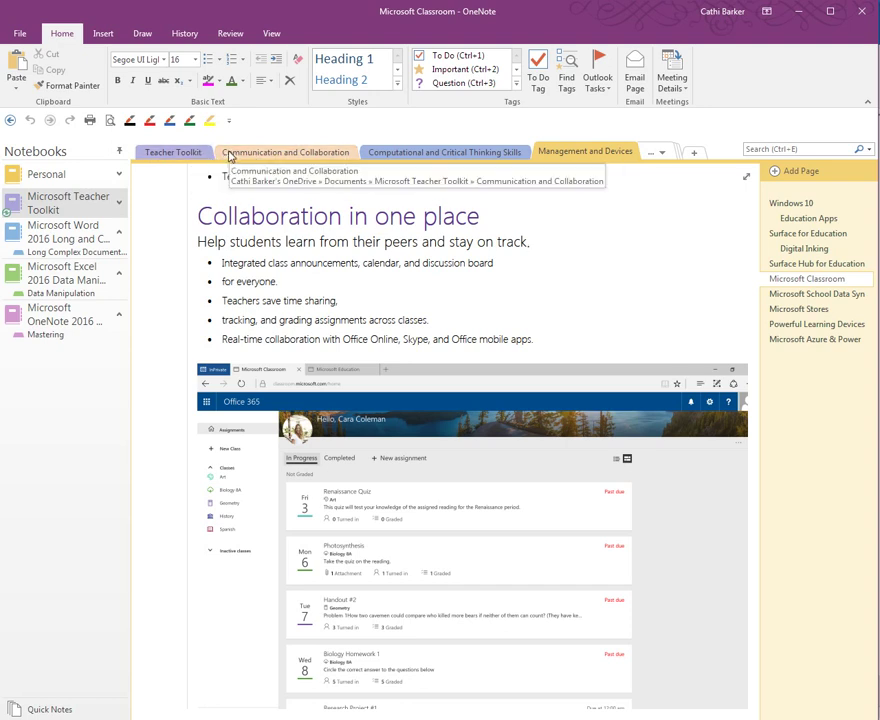
Step: Go through the Teacher Toolkit section to the Communication and Collaboration section's Office 365 Education page
click(178, 152)
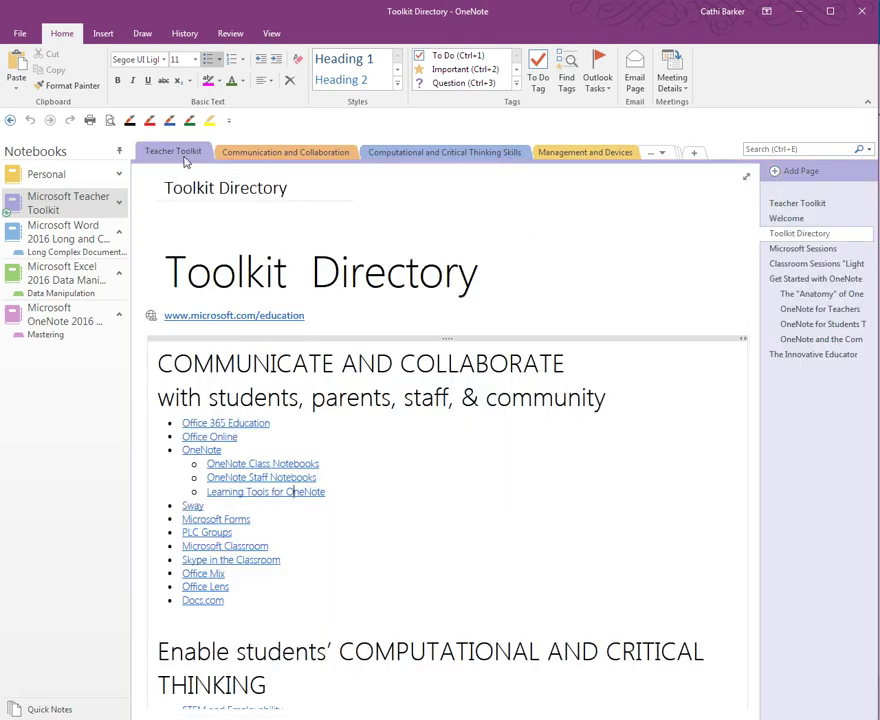
click(266, 154)
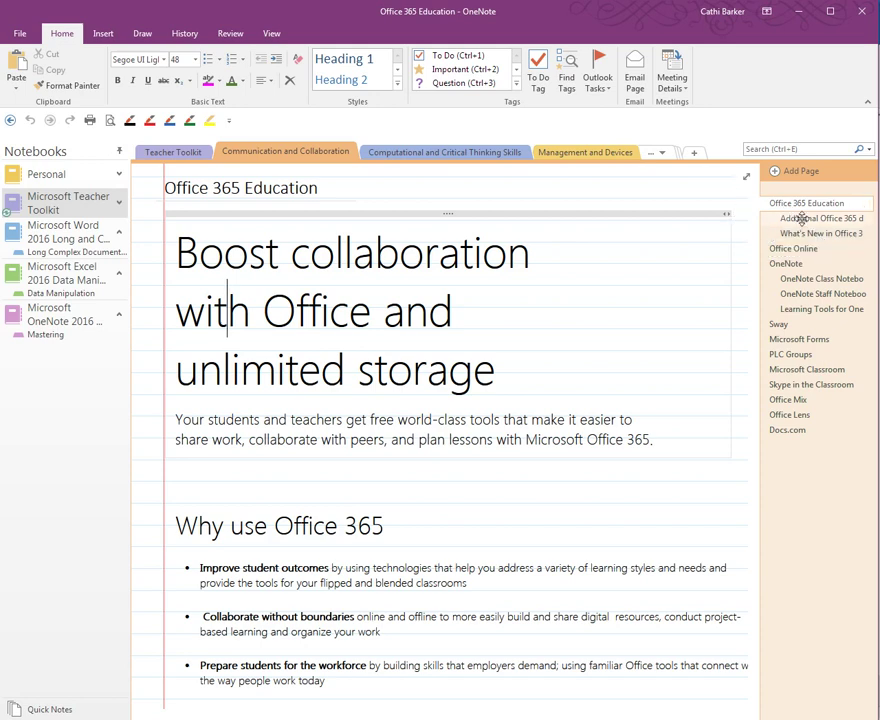
click(801, 219)
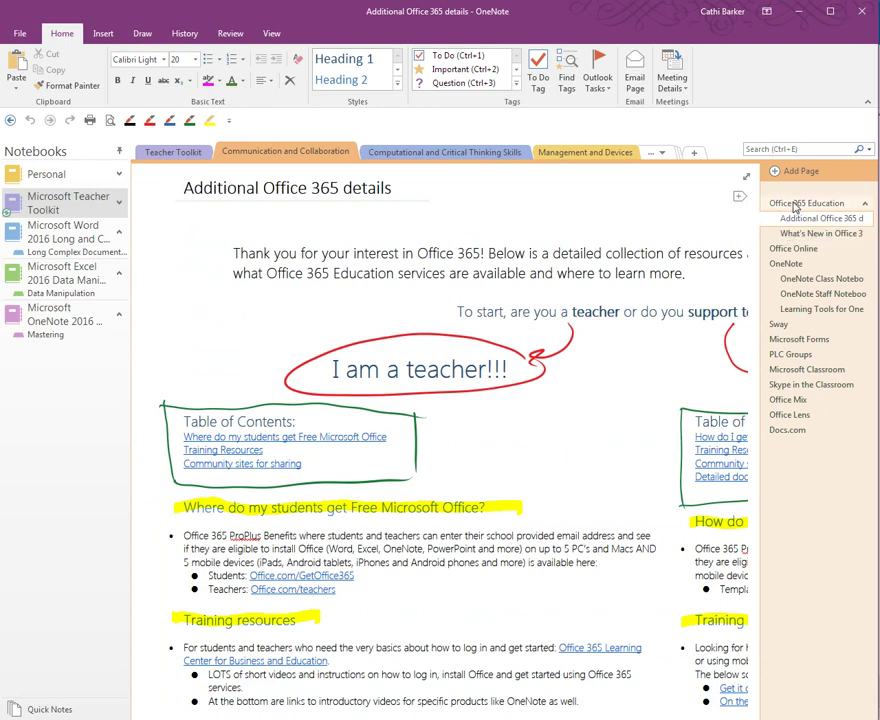
click(792, 204)
click(799, 218)
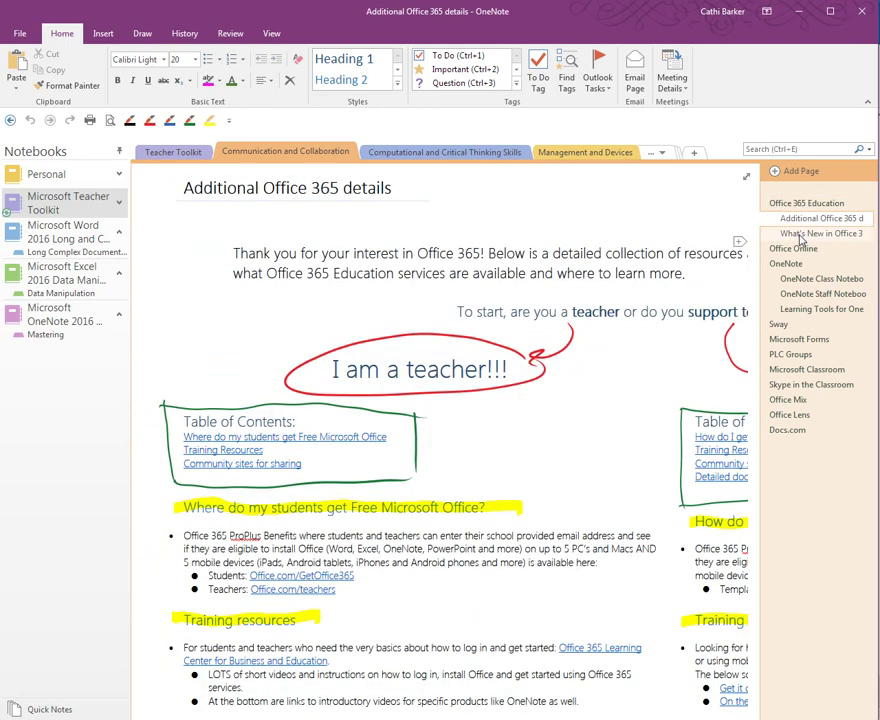
click(806, 234)
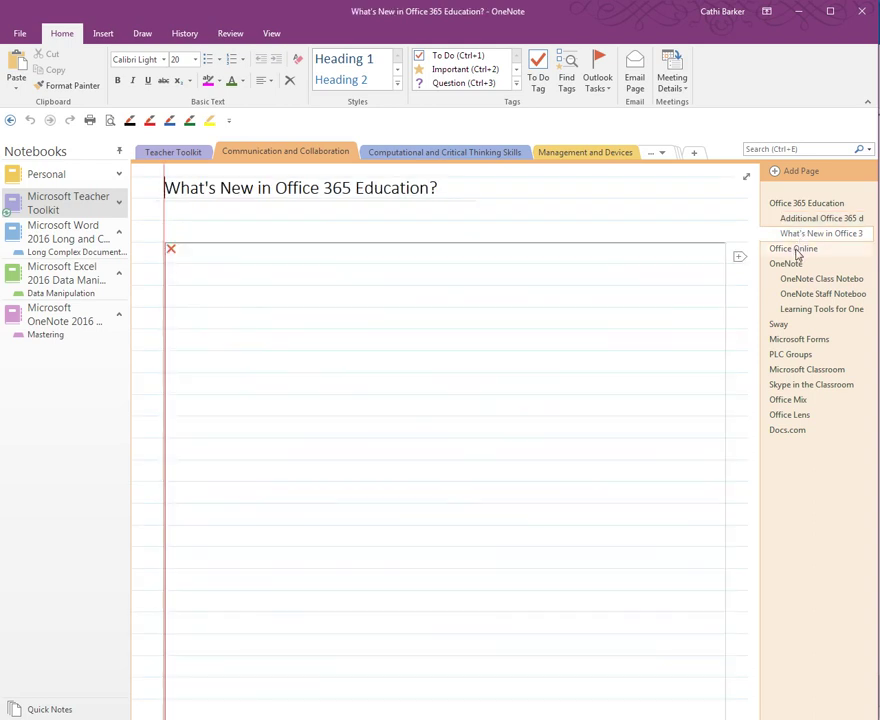
click(797, 251)
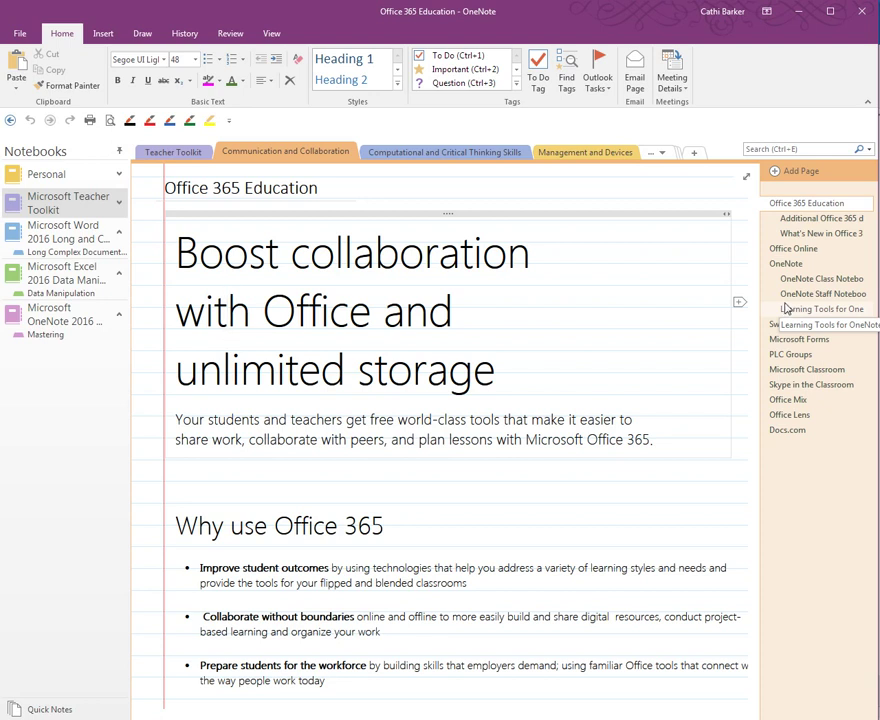
click(50, 709)
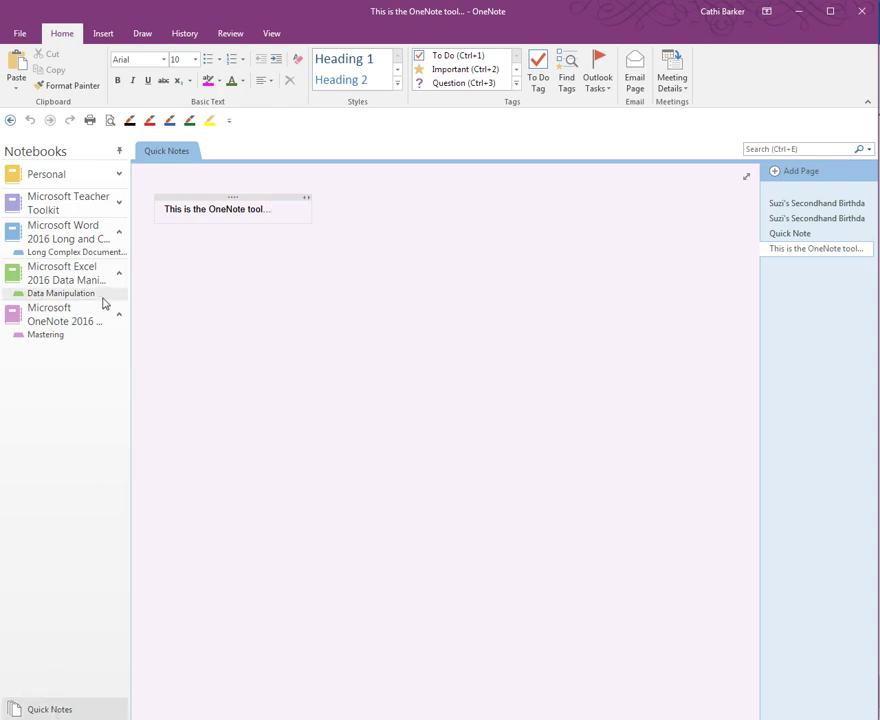
click(71, 206)
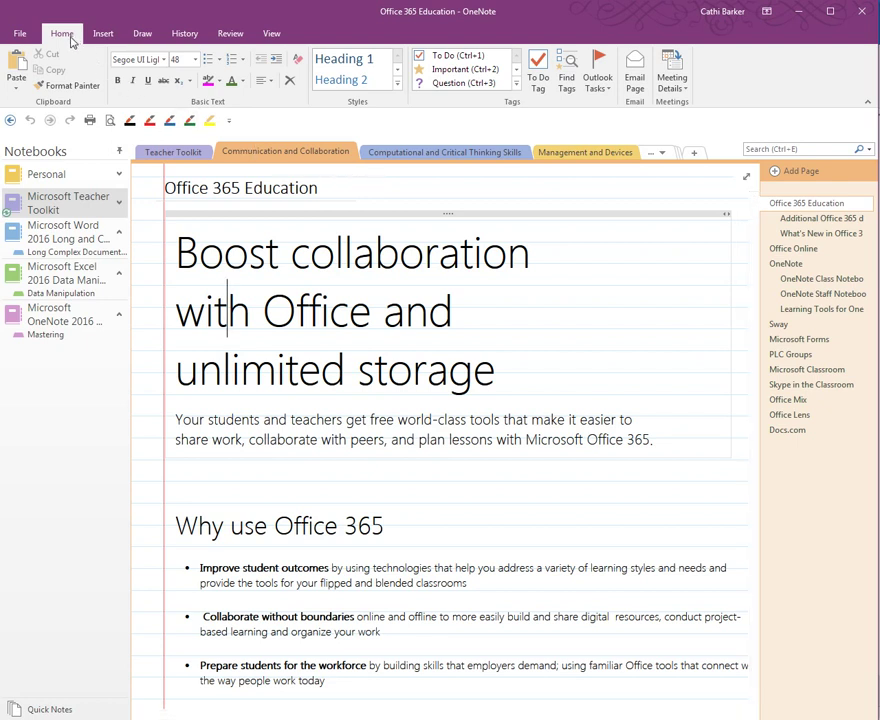
click(20, 35)
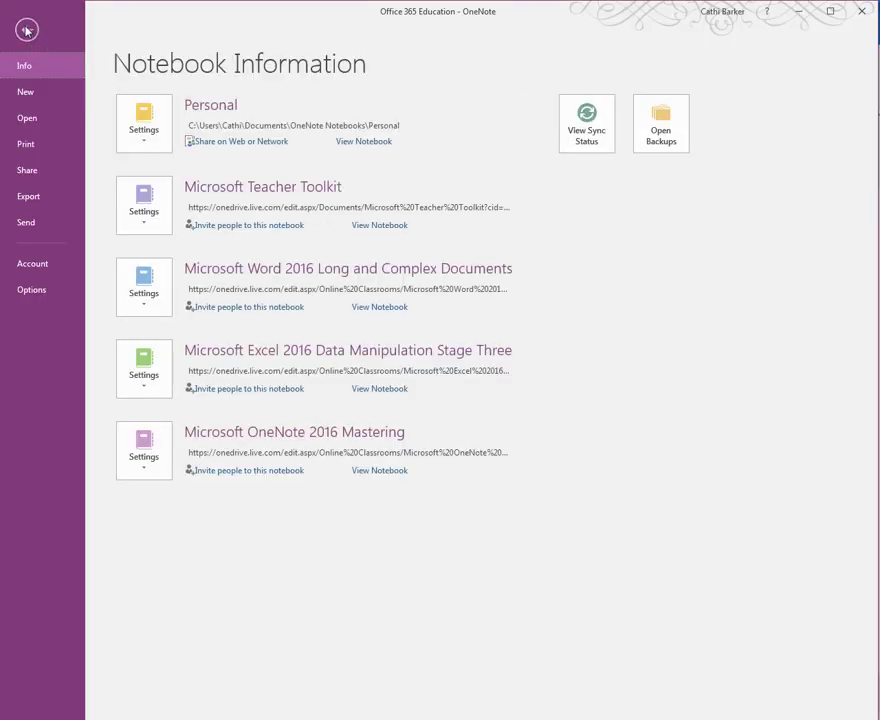
click(26, 31)
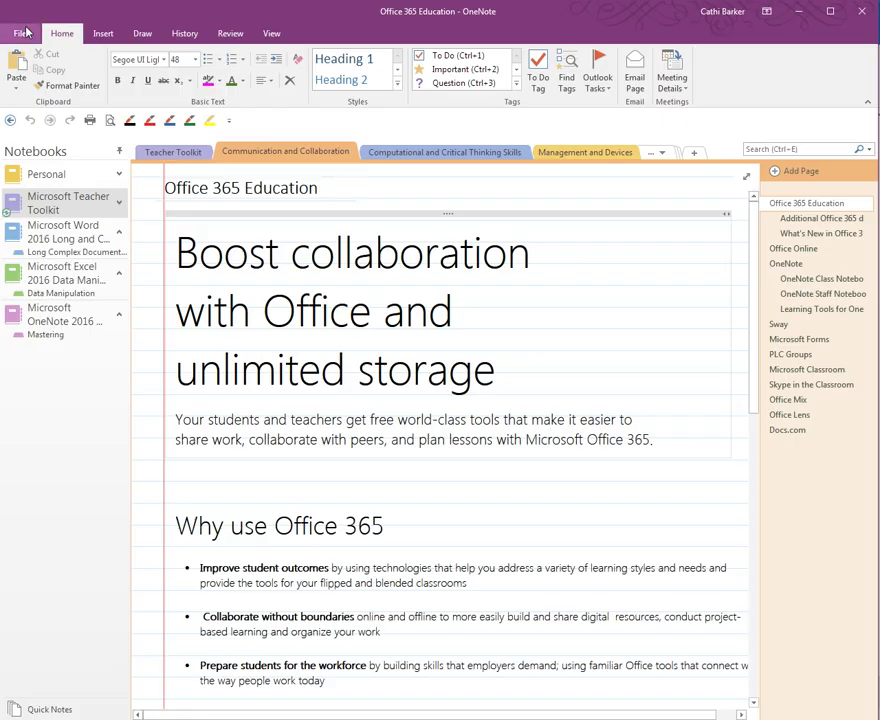
click(102, 35)
click(140, 35)
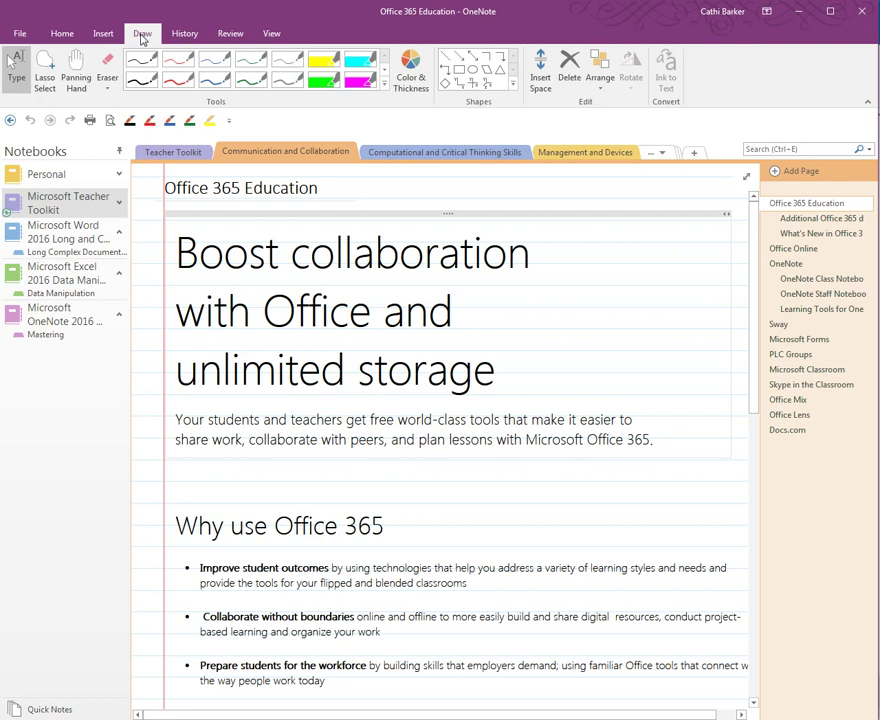
click(103, 36)
click(62, 34)
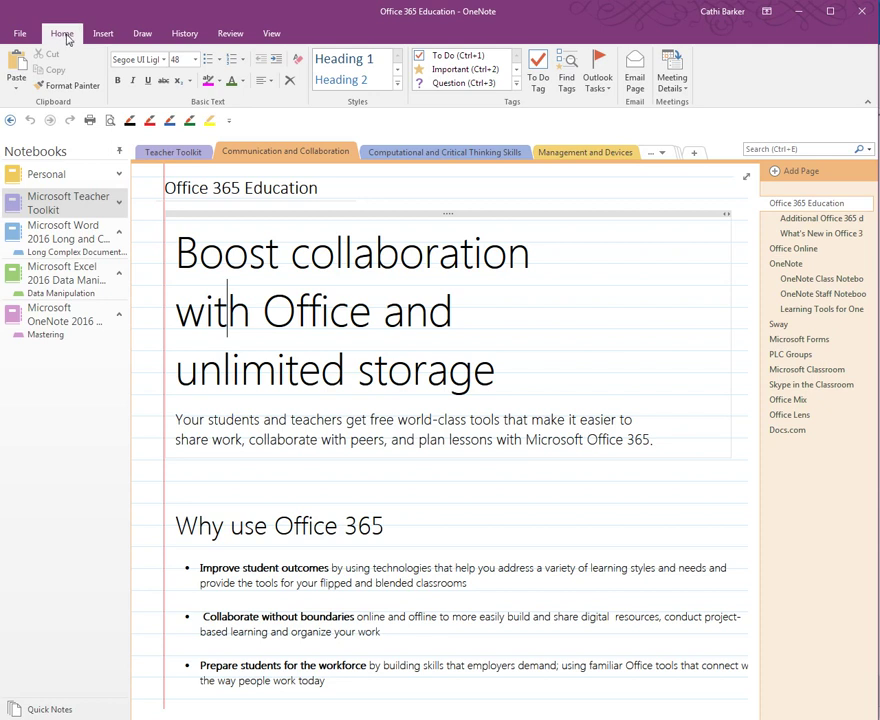
double_click(62, 35)
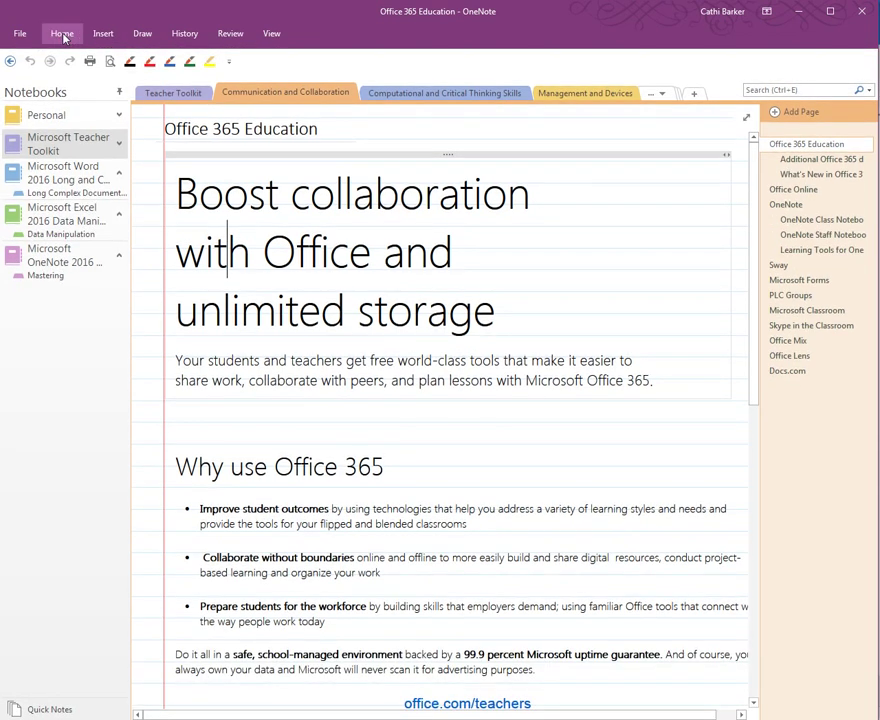
double_click(64, 35)
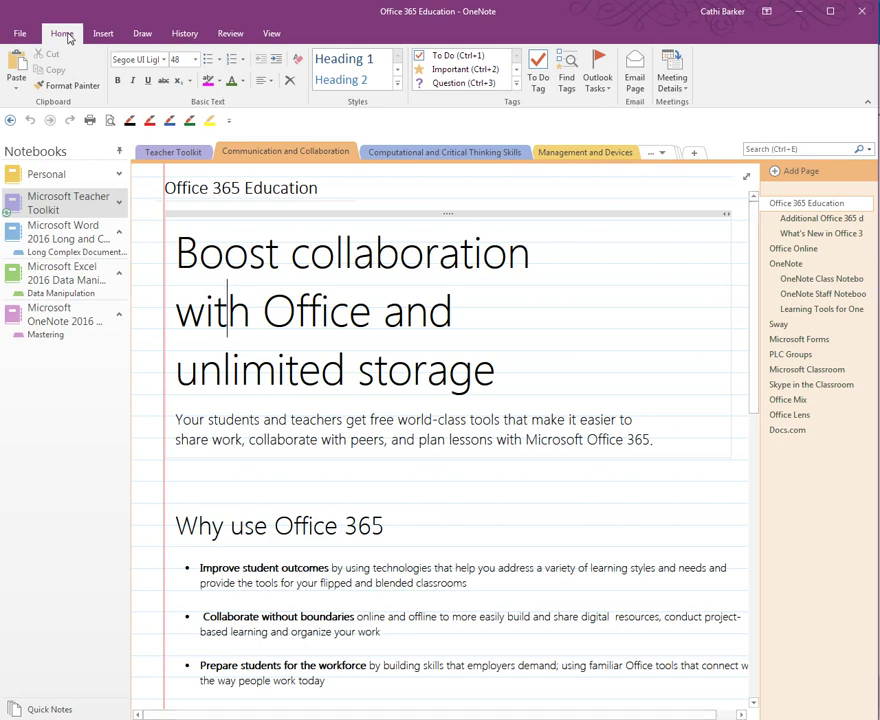
click(68, 37)
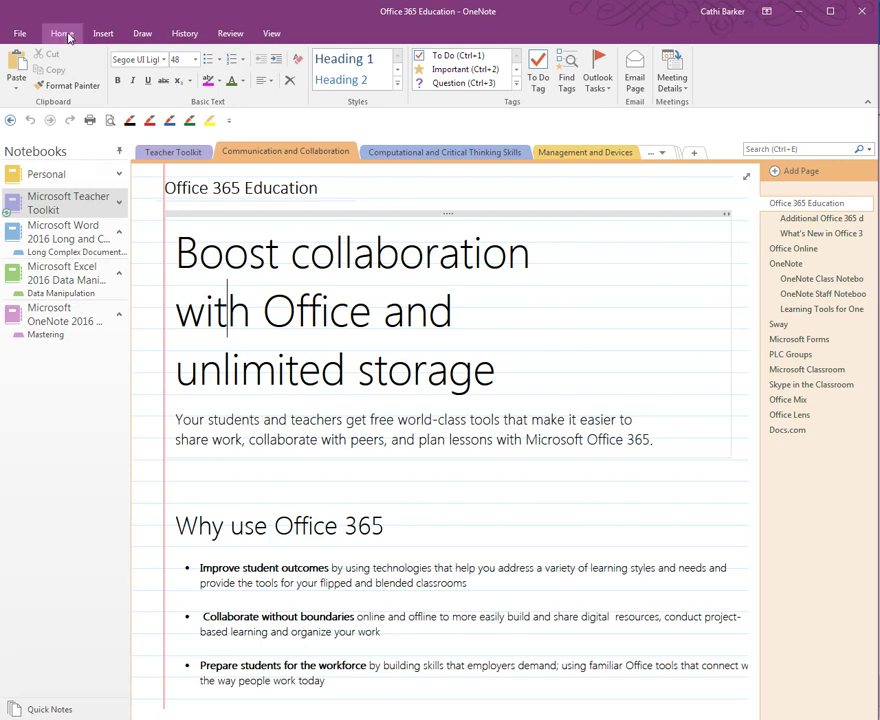
double_click(62, 35)
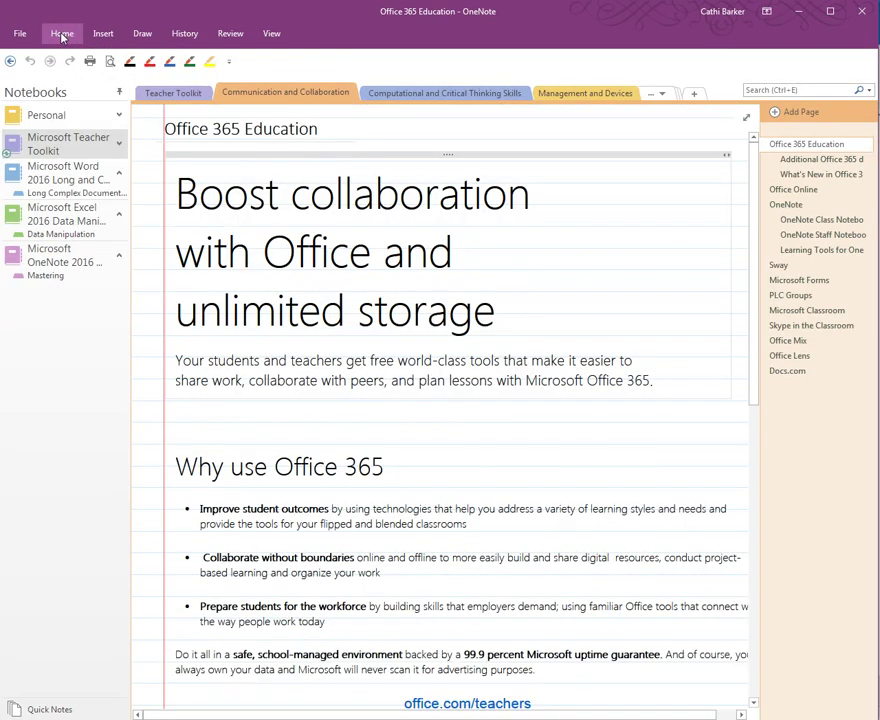
double_click(62, 35)
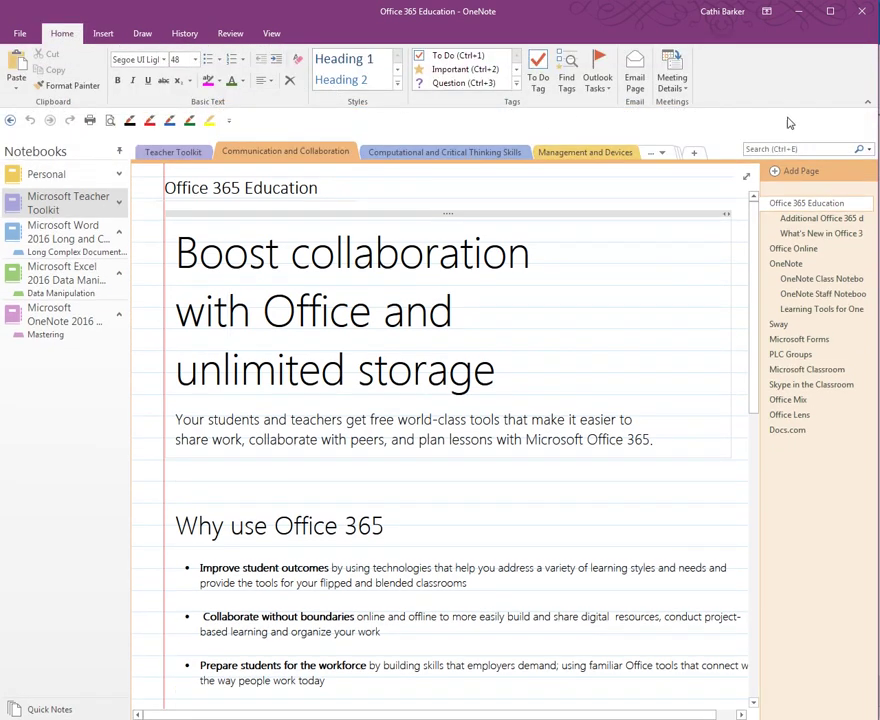
click(867, 107)
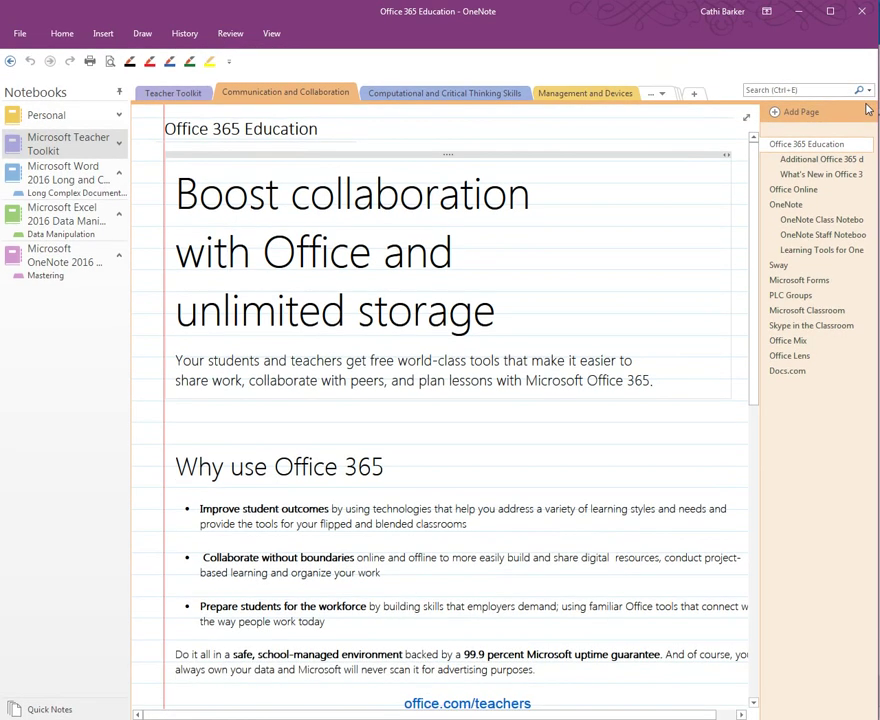
click(62, 34)
double_click(62, 34)
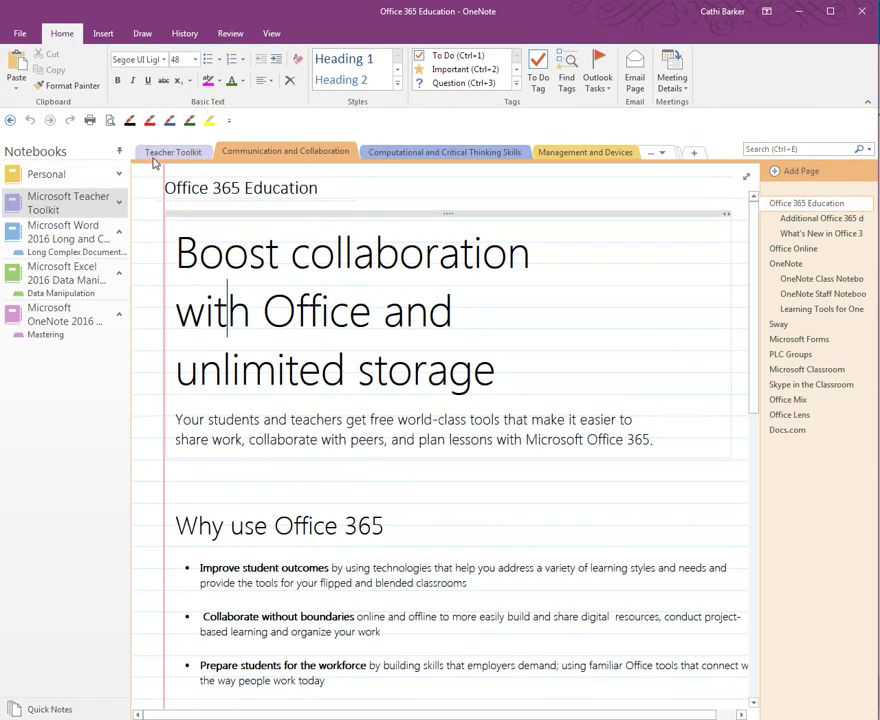